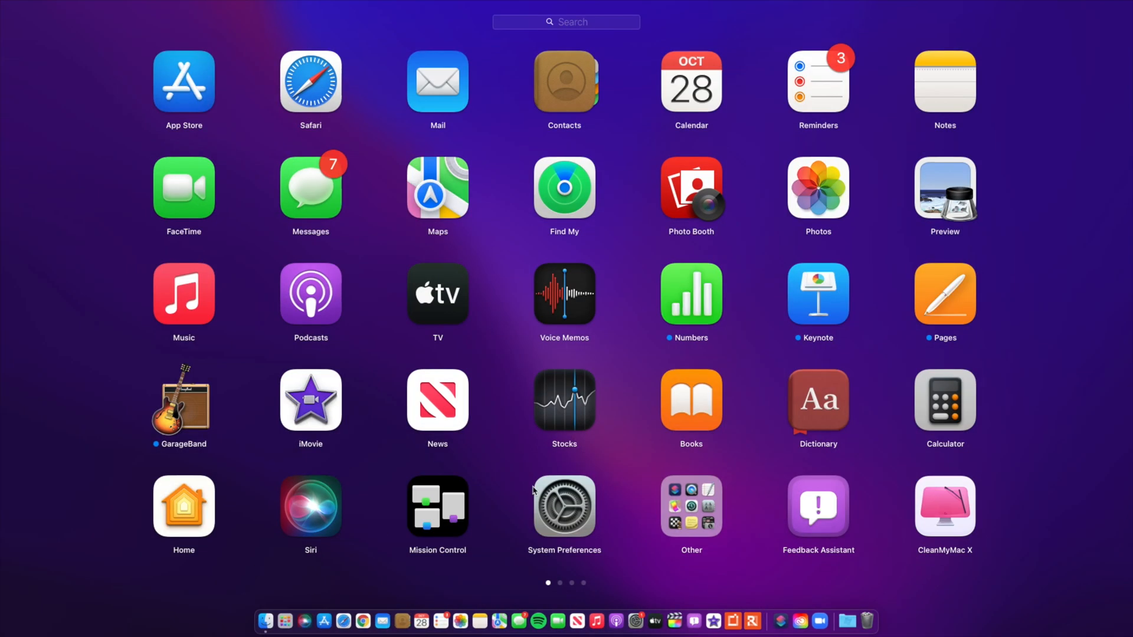
Step: Bring up System Preferences from the Dock
{"action": "left_click", "coordinate": [569, 512]}
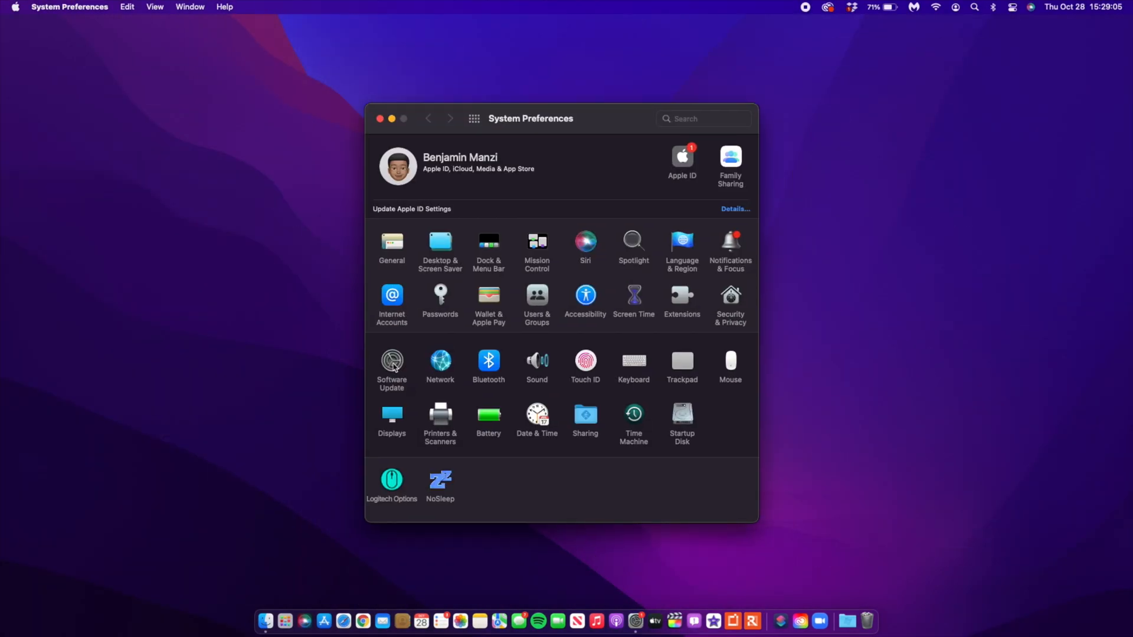
Step: Check Software Update, review the Monterey 12.1 Beta details, and start its download after agreeing to the license
{"action": "left_click", "coordinate": [392, 363]}
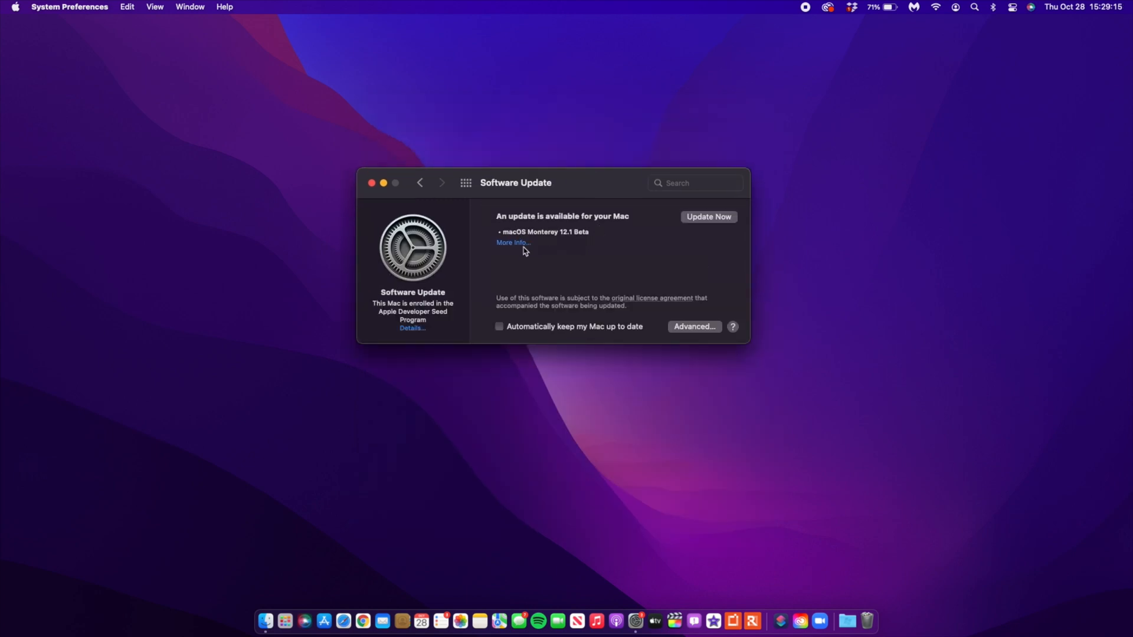
{"action": "left_click", "coordinate": [412, 328]}
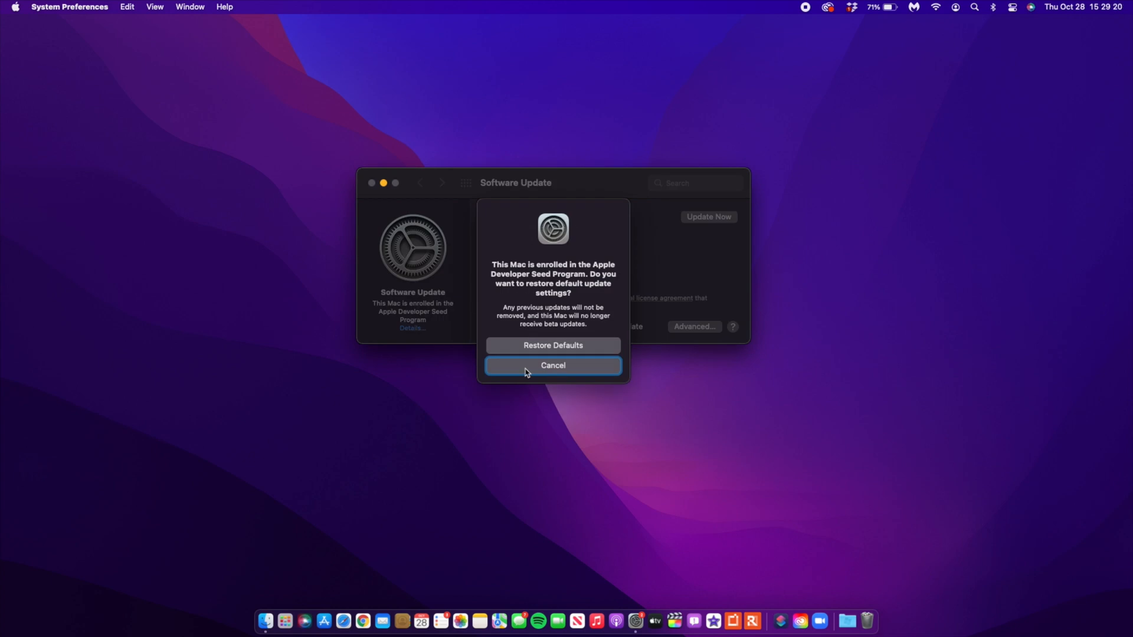
{"action": "left_click", "coordinate": [526, 370]}
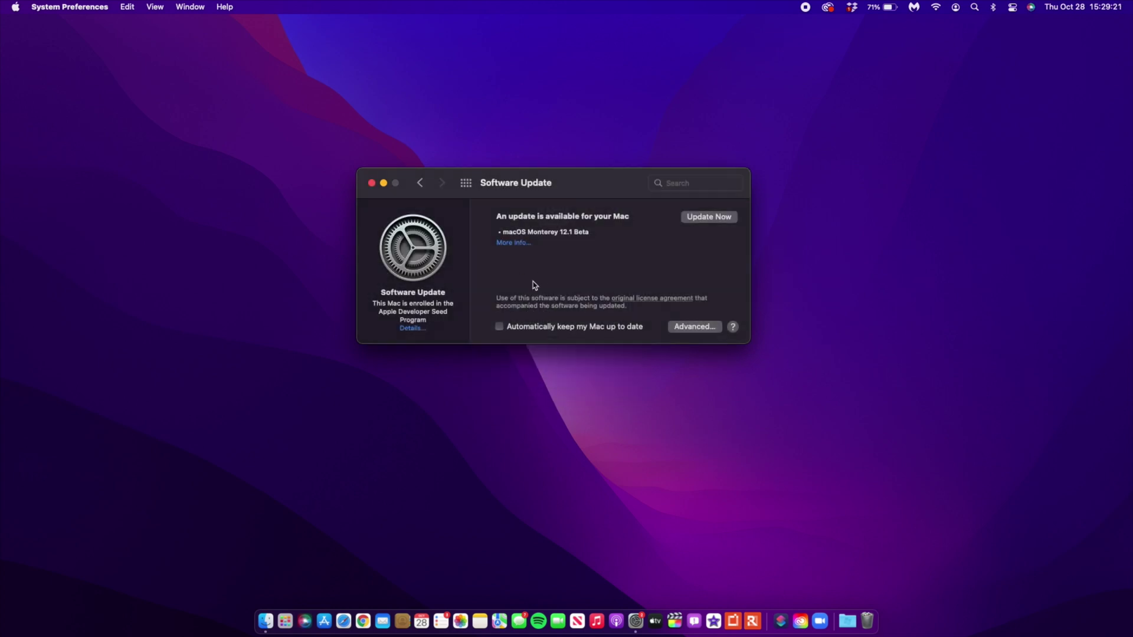
{"action": "left_click", "coordinate": [521, 244]}
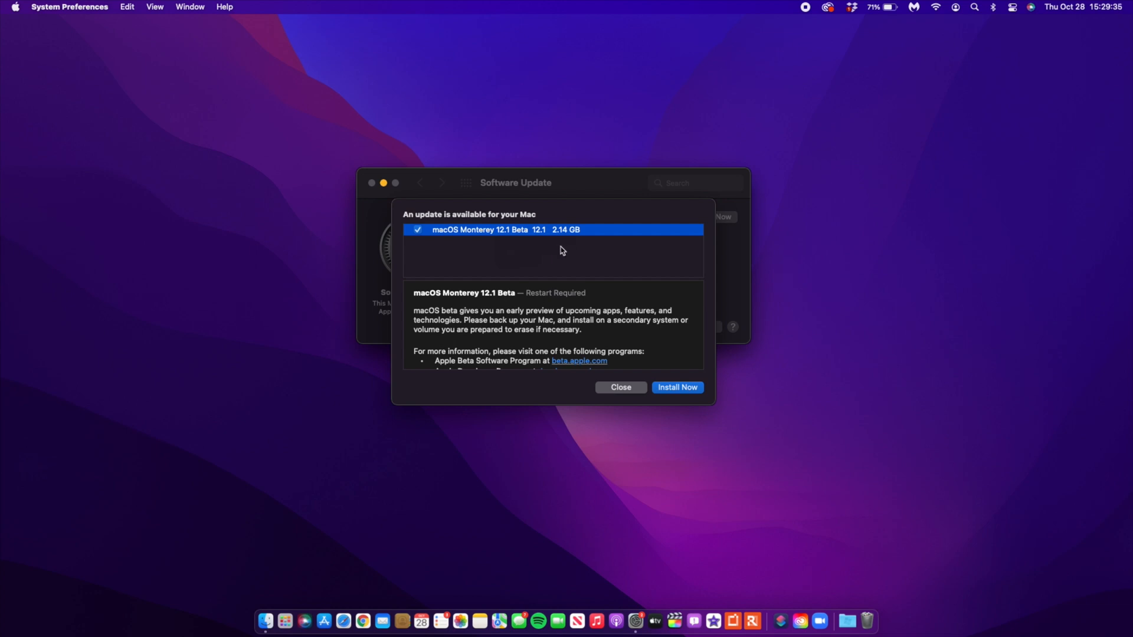
{"action": "scroll", "coordinate": [553, 323], "scroll_direction": "down", "scroll_amount": 3}
{"action": "scroll", "coordinate": [554, 323], "scroll_direction": "up", "scroll_amount": 3}
{"action": "left_click", "coordinate": [678, 389]}
{"action": "left_click", "coordinate": [706, 466]}
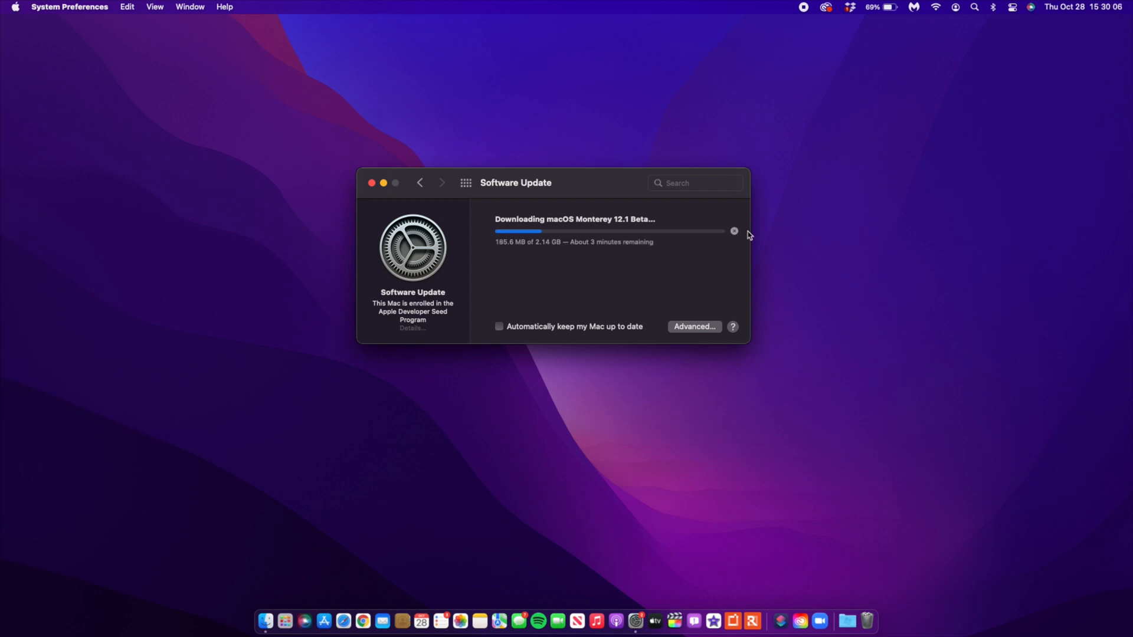
Step: Join the aep_5G Wi-Fi network from the menu bar
{"action": "left_click", "coordinate": [943, 8]}
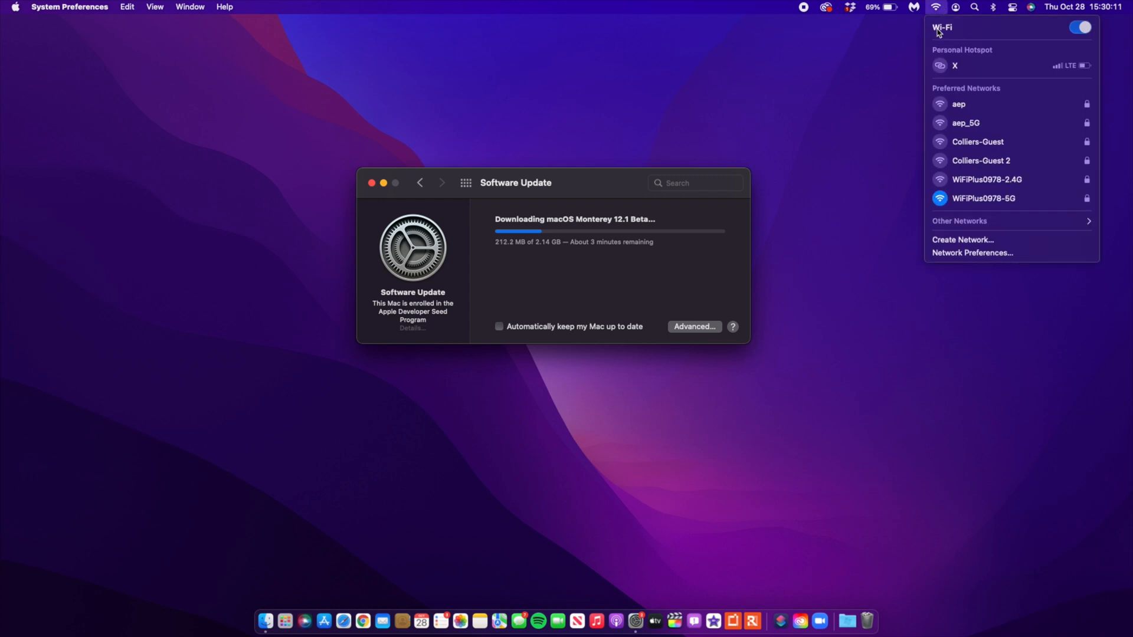
{"action": "left_click", "coordinate": [964, 123]}
{"action": "left_click", "coordinate": [603, 182]}
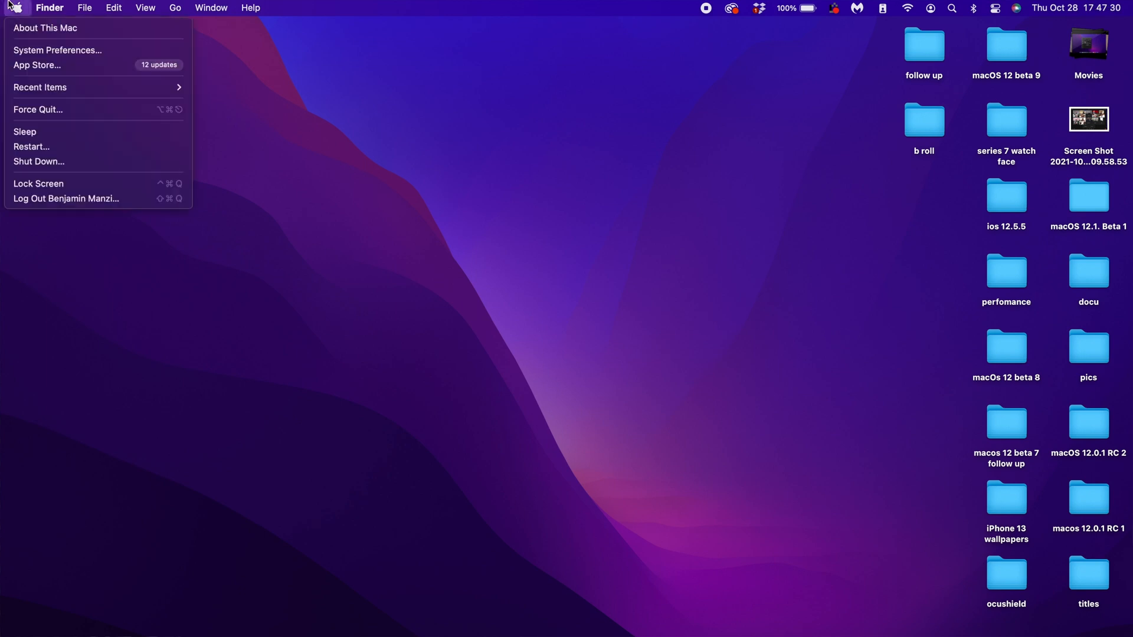
Step: Confirm About This Mac shows Monterey 12.1 Beta build 21C5021h, then view storage
{"action": "left_click", "coordinate": [23, 30]}
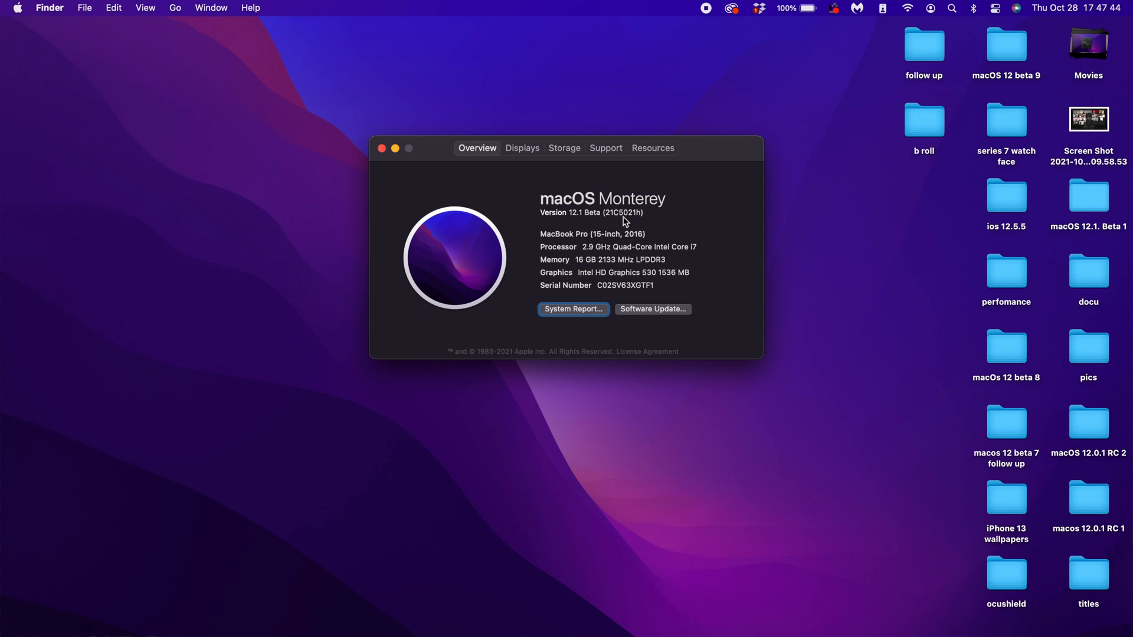
{"action": "left_click_drag", "start_coordinate": [637, 212], "coordinate": [646, 213]}
{"action": "left_click", "coordinate": [569, 149]}
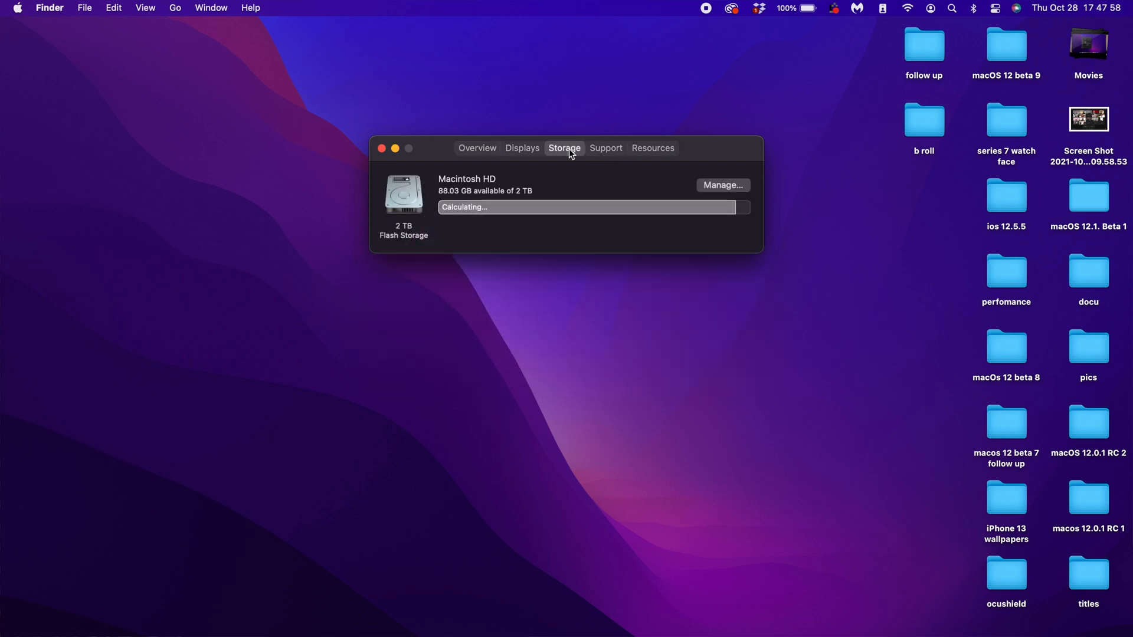
Step: Review the Macintosh HD storage management recommendations
{"action": "left_click", "coordinate": [724, 184]}
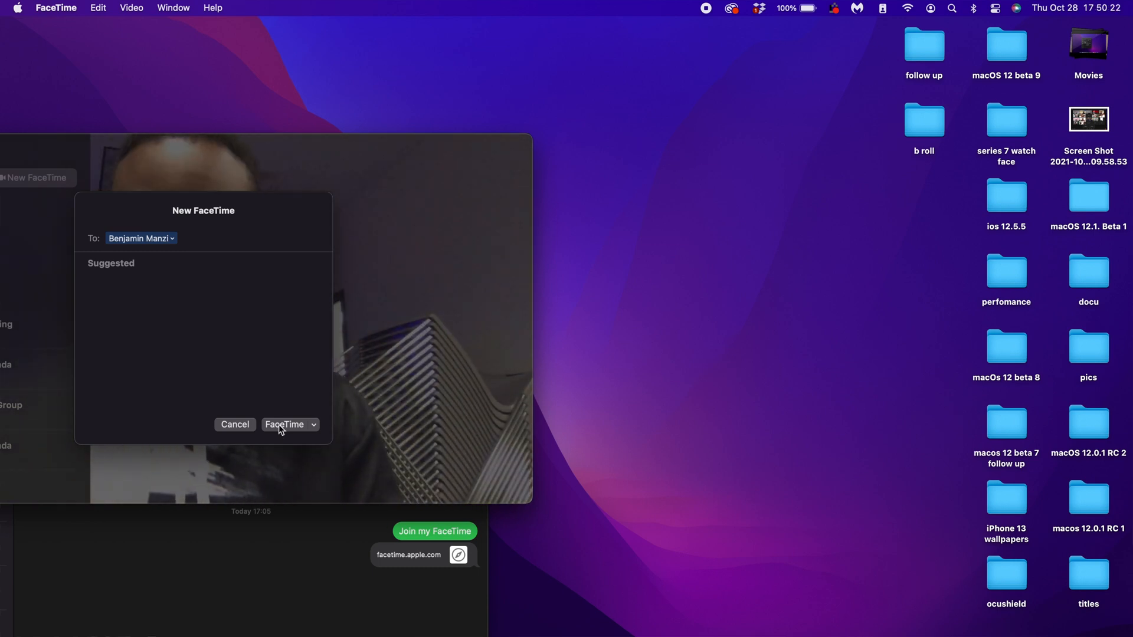
Step: Place the FaceTime call and enlarge the self-view camera video beside it
{"action": "left_click", "coordinate": [279, 425]}
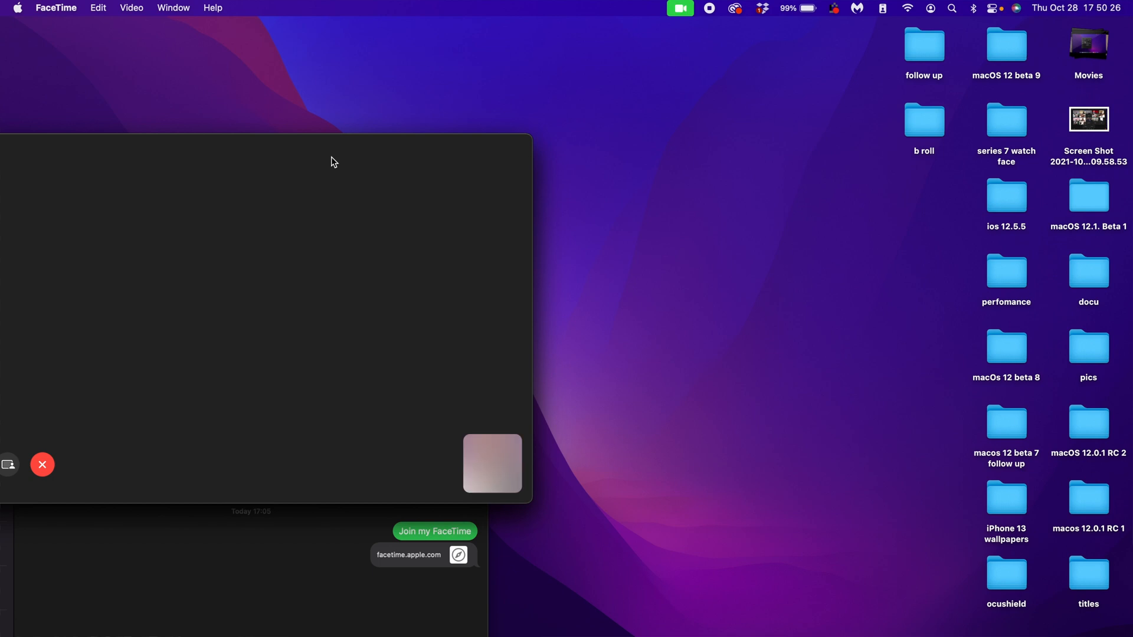
{"action": "mouse_move", "coordinate": [311, 155]}
{"action": "left_mouse_down"}
{"action": "mouse_move", "coordinate": [405, 144]}
{"action": "mouse_move", "coordinate": [498, 171]}
{"action": "left_mouse_up"}
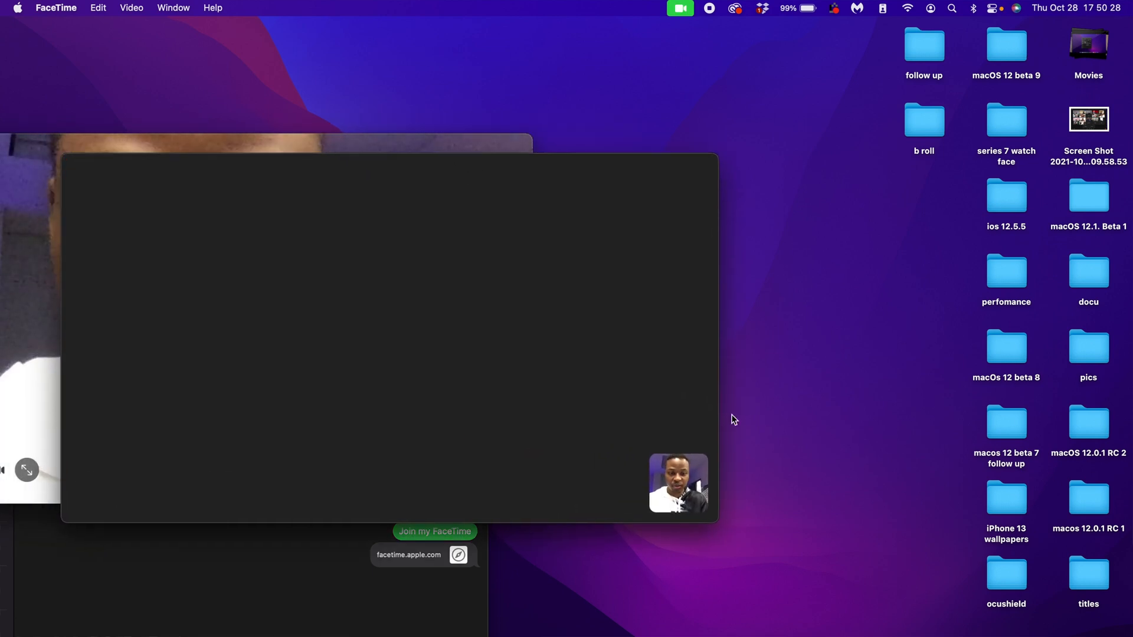
{"action": "left_click", "coordinate": [676, 482]}
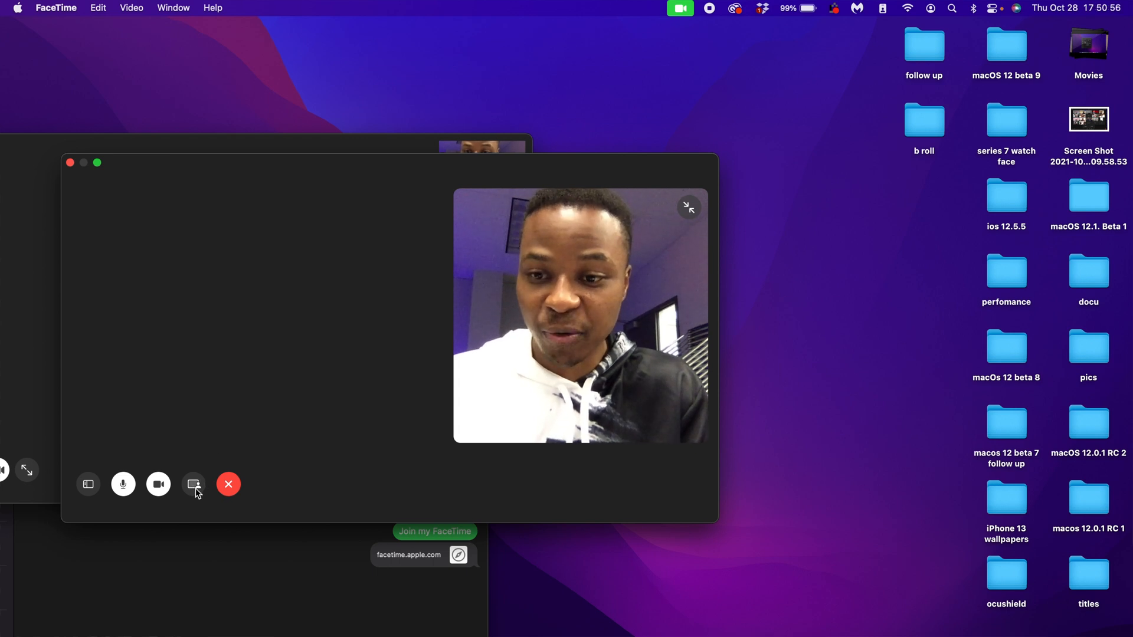
Step: Show the window-or-screen sharing choice from the menu-bar call controls and turn off the camera
{"action": "left_click", "coordinate": [198, 489]}
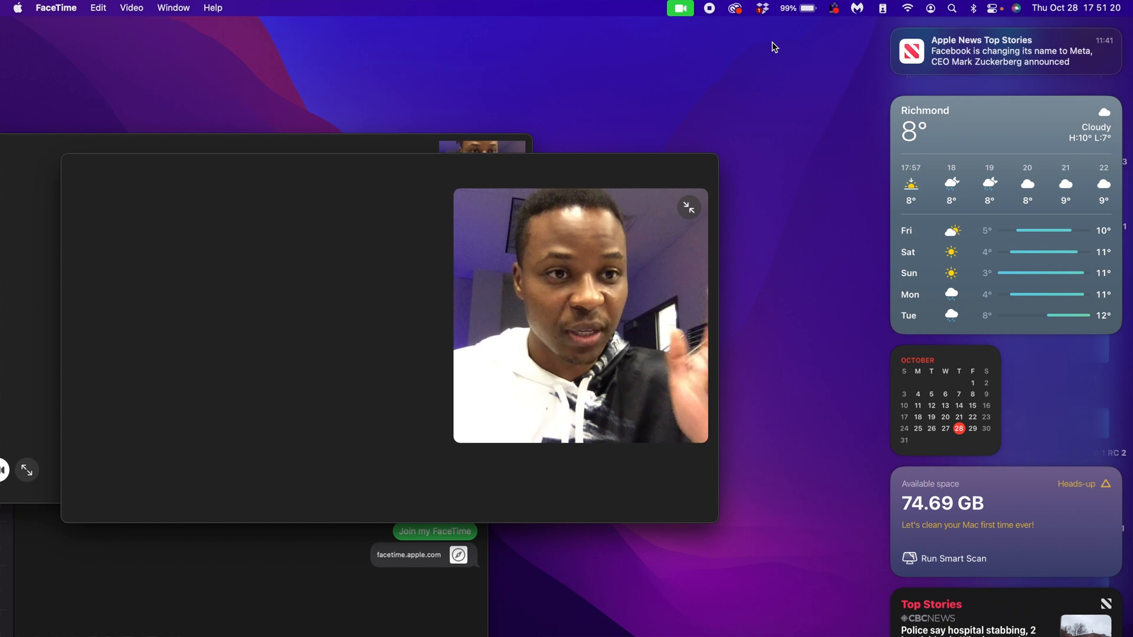
{"action": "left_click", "coordinate": [772, 46]}
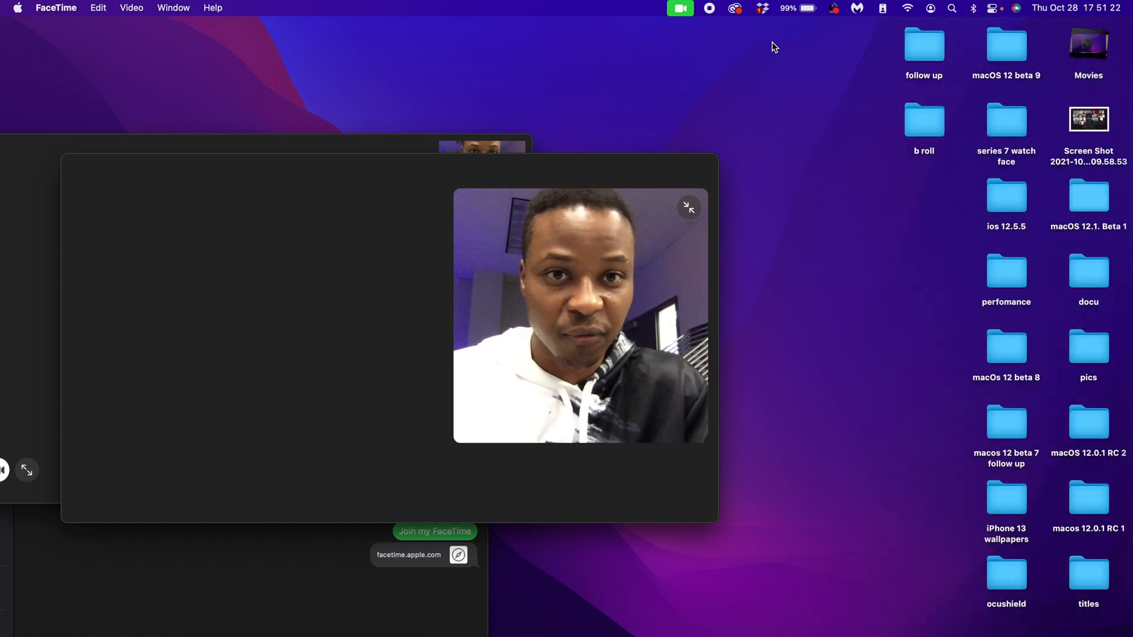
{"action": "left_click", "coordinate": [682, 8]}
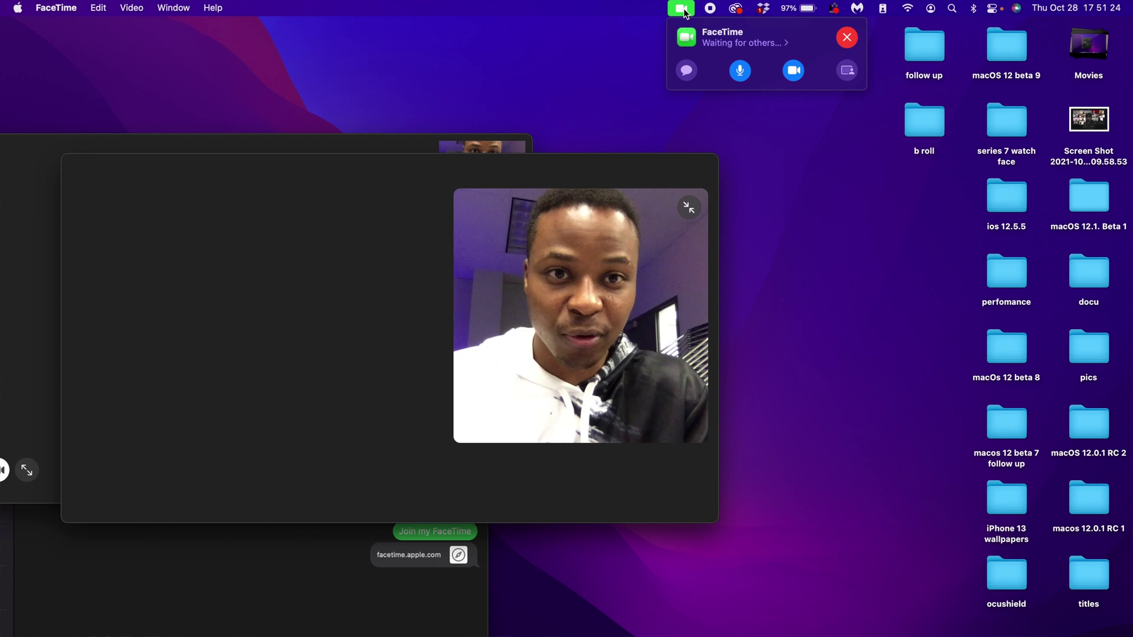
{"action": "left_click", "coordinate": [847, 71]}
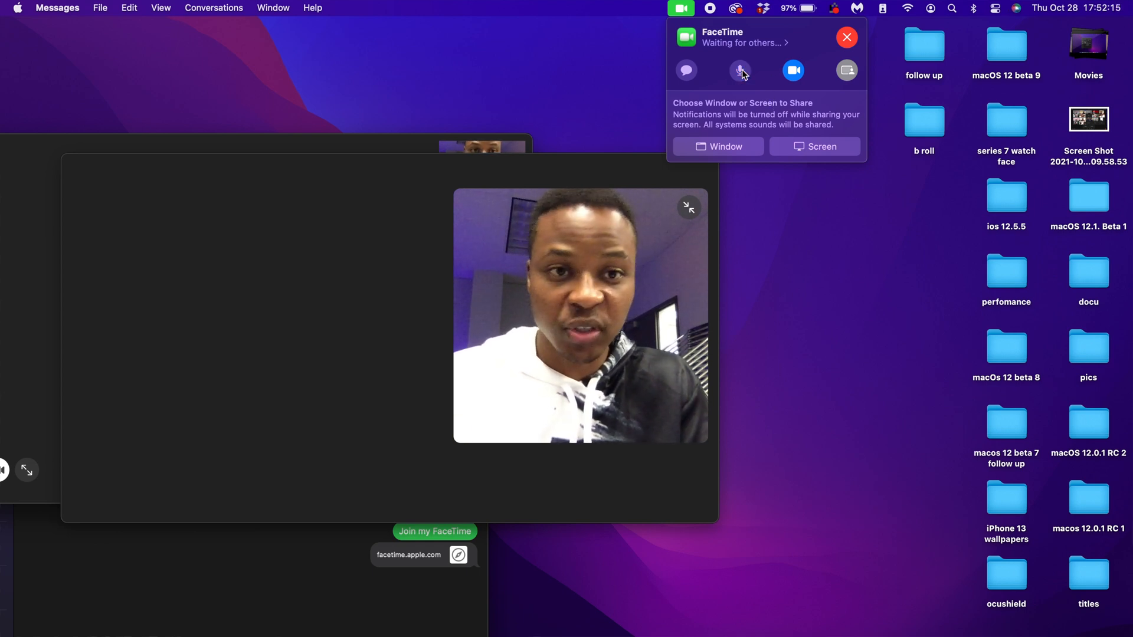
{"action": "left_click", "coordinate": [794, 76]}
{"action": "left_click", "coordinate": [794, 74]}
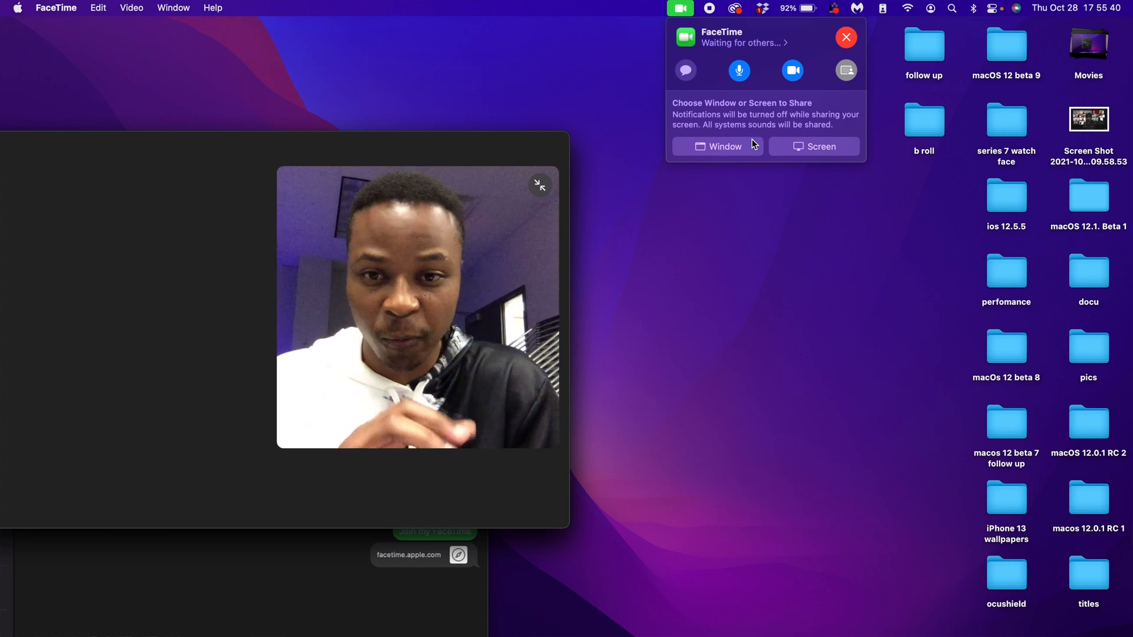
Step: Cancel picking a window and share the entire screen with the call instead
{"action": "left_click", "coordinate": [721, 146]}
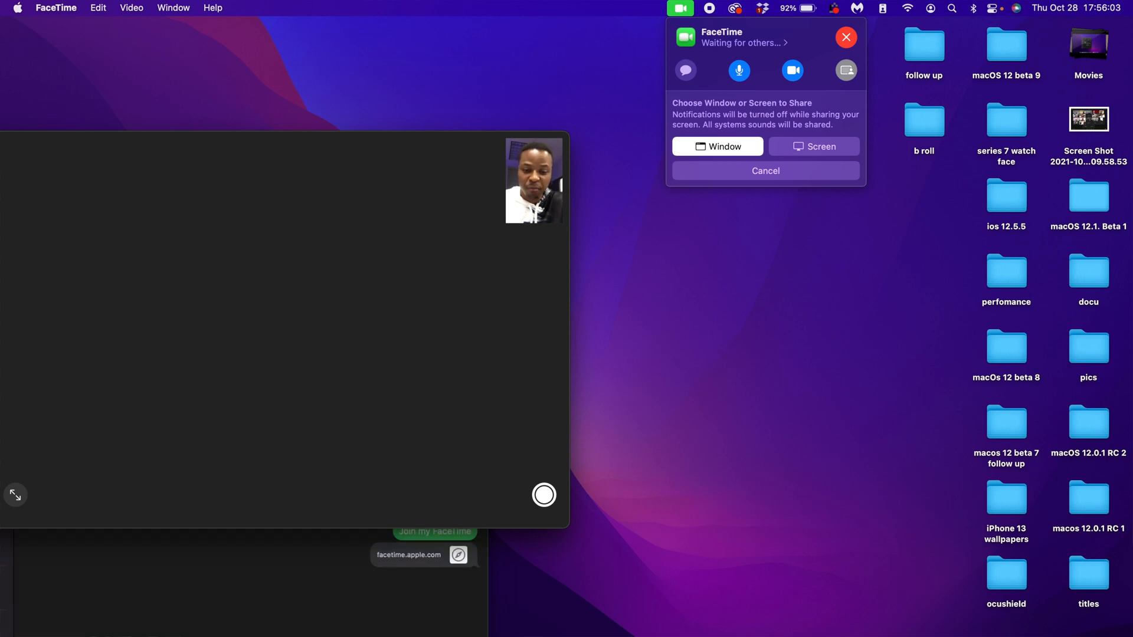
{"action": "mouse_move", "coordinate": [141, 567]}
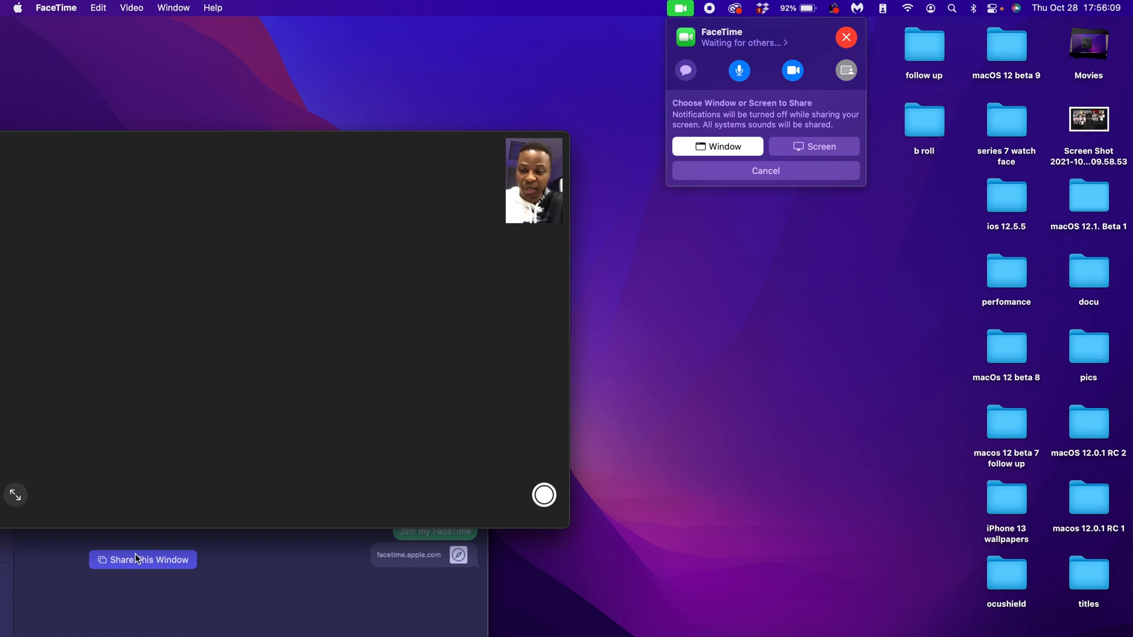
{"action": "left_click", "coordinate": [171, 568]}
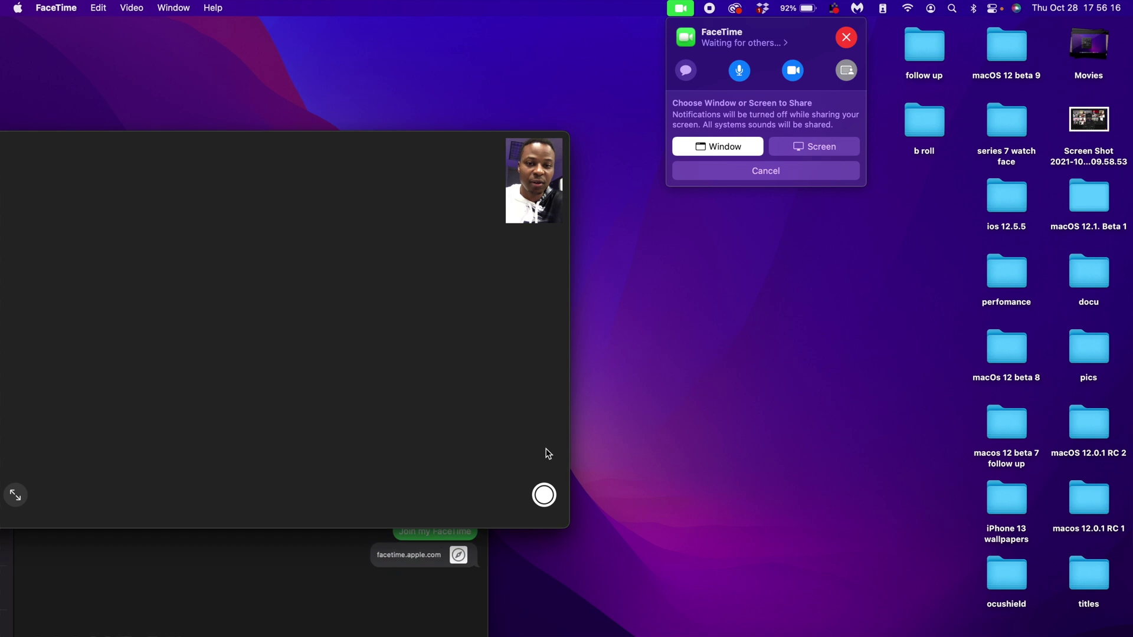
{"action": "left_click", "coordinate": [806, 148]}
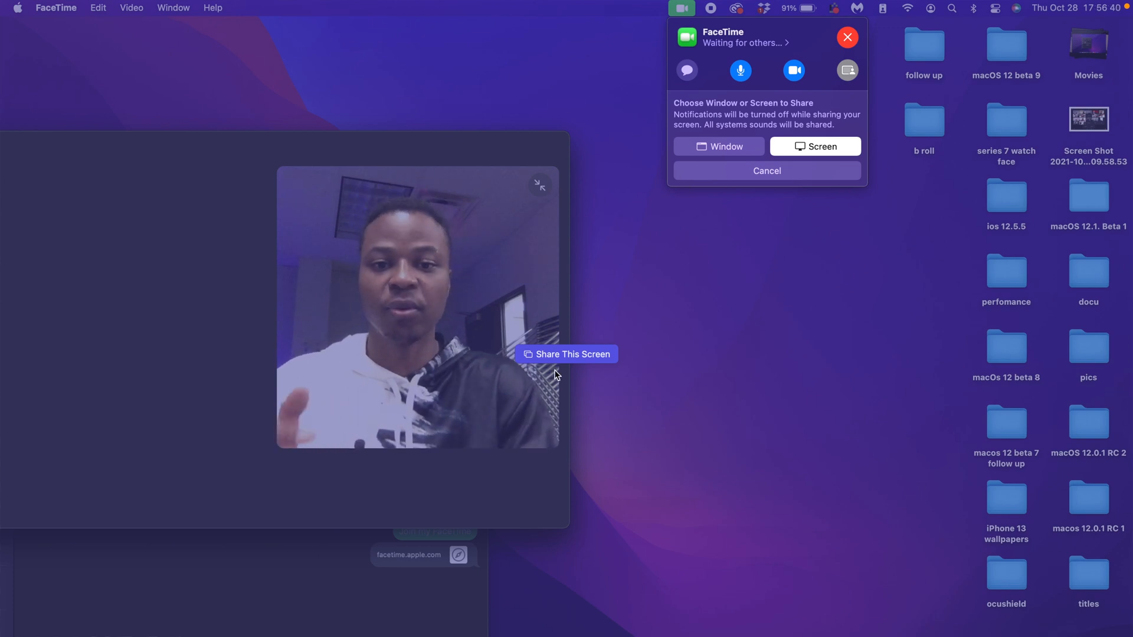
{"action": "left_click", "coordinate": [643, 363]}
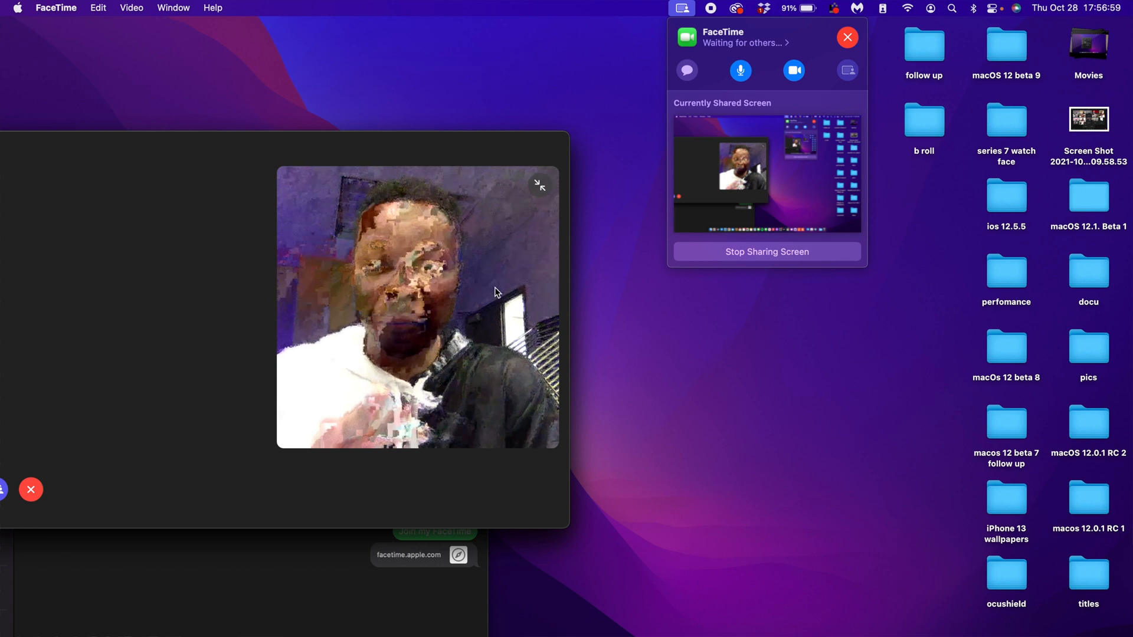
{"action": "mouse_move", "coordinate": [766, 173]}
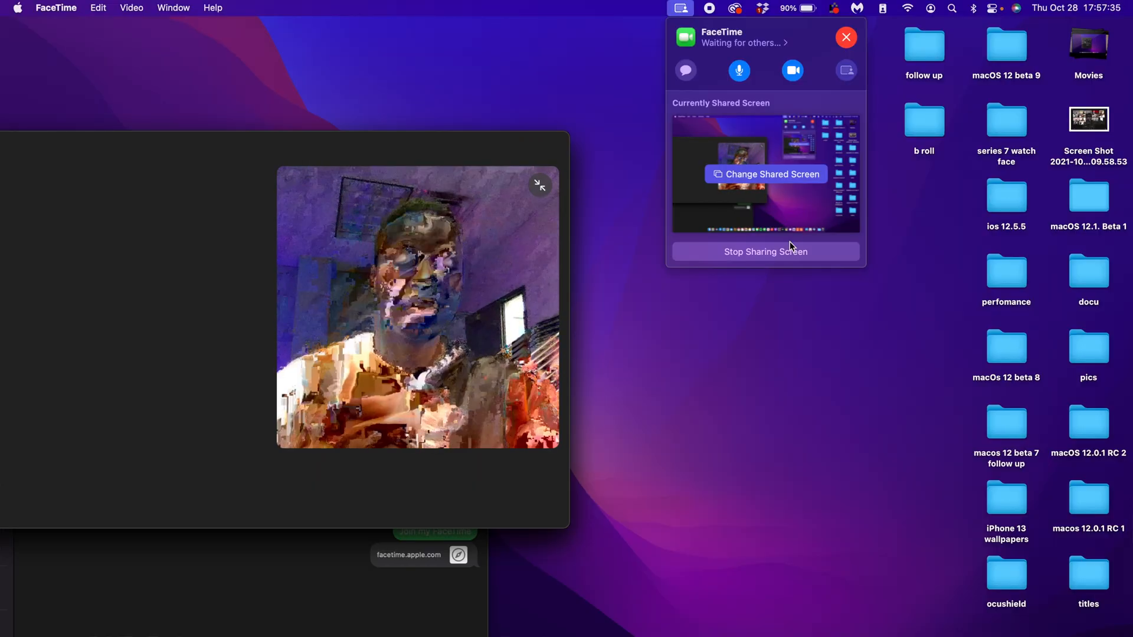
Step: Stop screen sharing and share only the Messages window with the call
{"action": "left_click", "coordinate": [771, 254]}
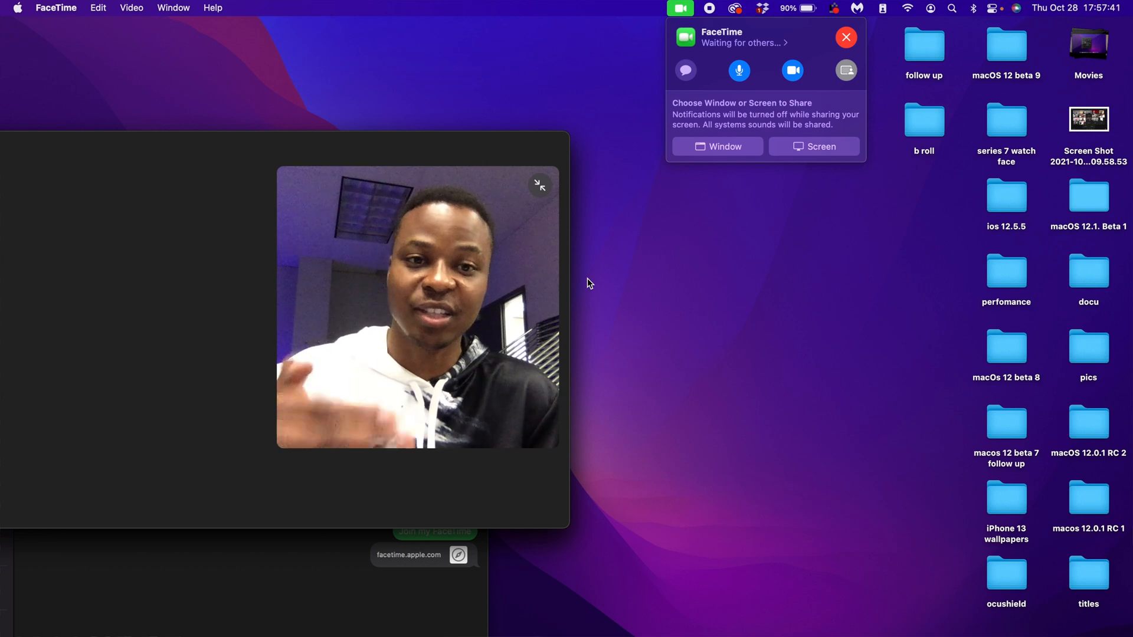
{"action": "left_click", "coordinate": [718, 149]}
{"action": "mouse_move", "coordinate": [283, 328]}
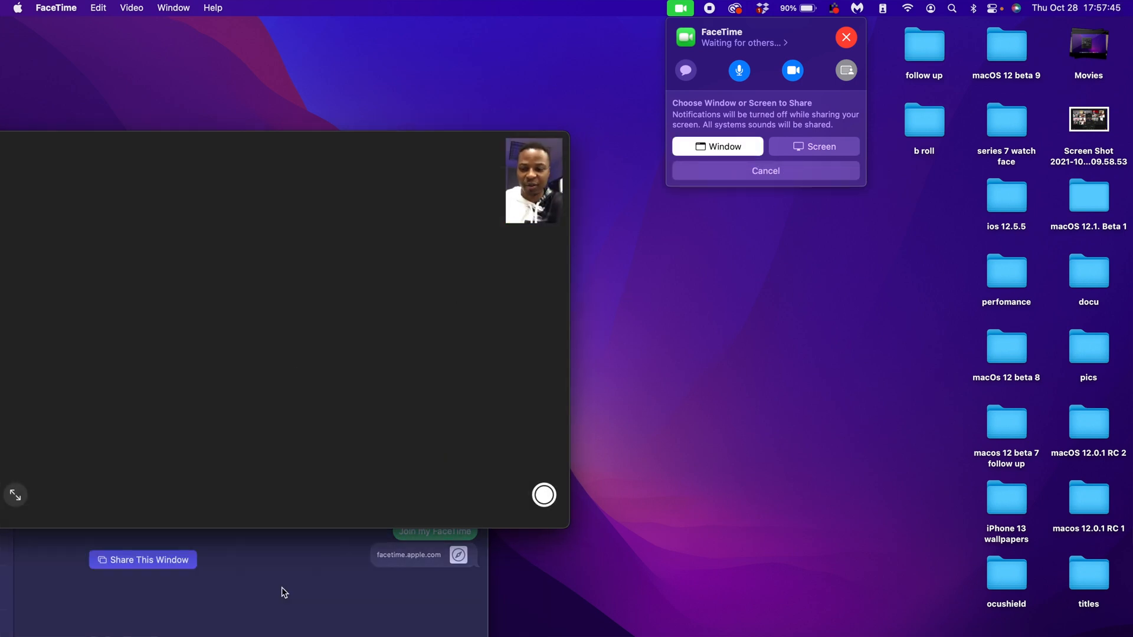
{"action": "left_click", "coordinate": [281, 587]}
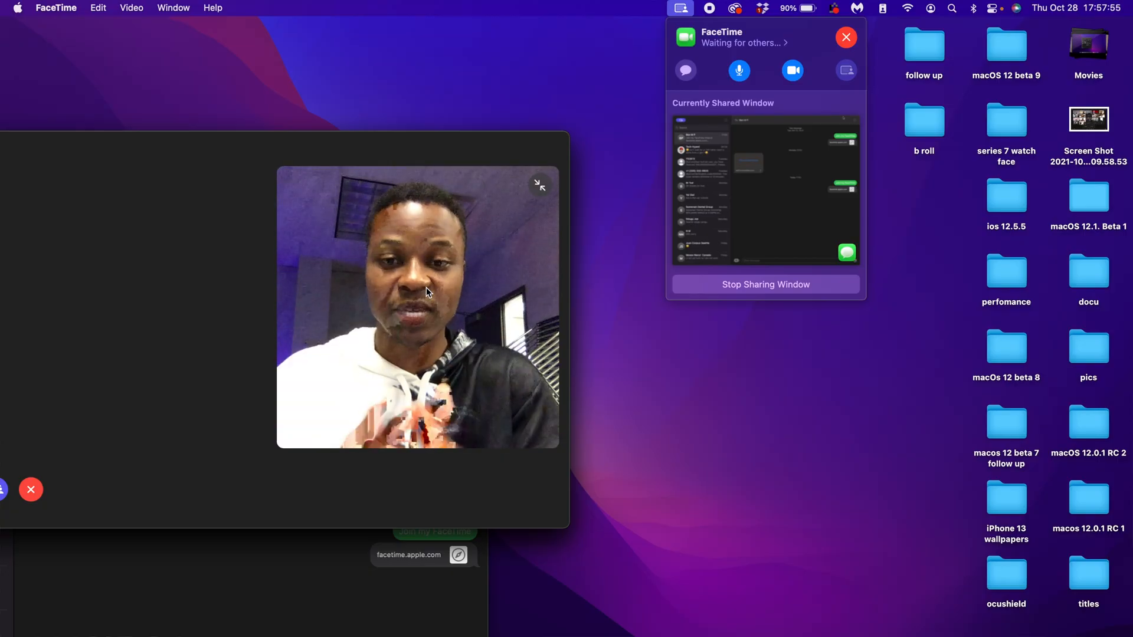
Step: Stop sharing the Messages window and bring the FaceTime call window forward, shrunk
{"action": "left_click", "coordinate": [775, 285]}
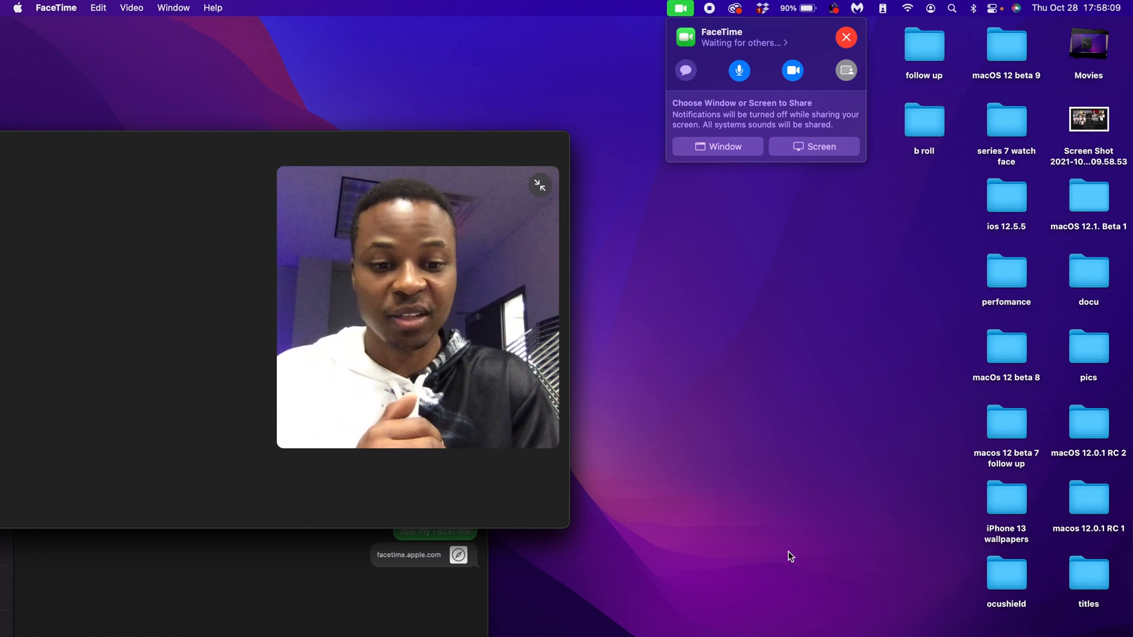
{"action": "key", "text": "F4"}
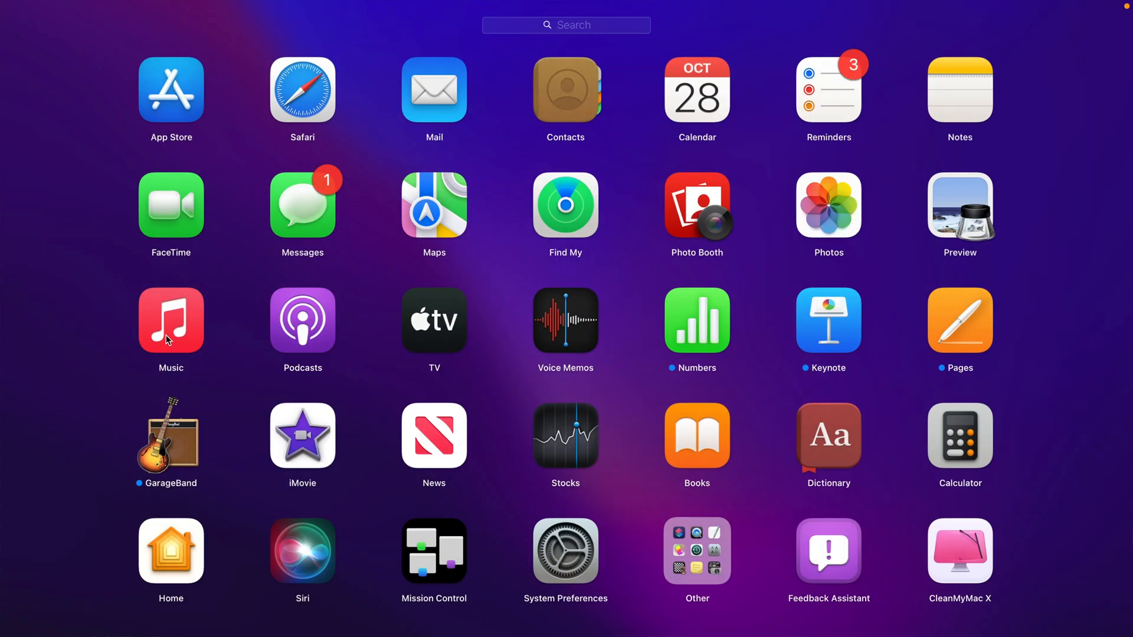
{"action": "key", "text": "Escape"}
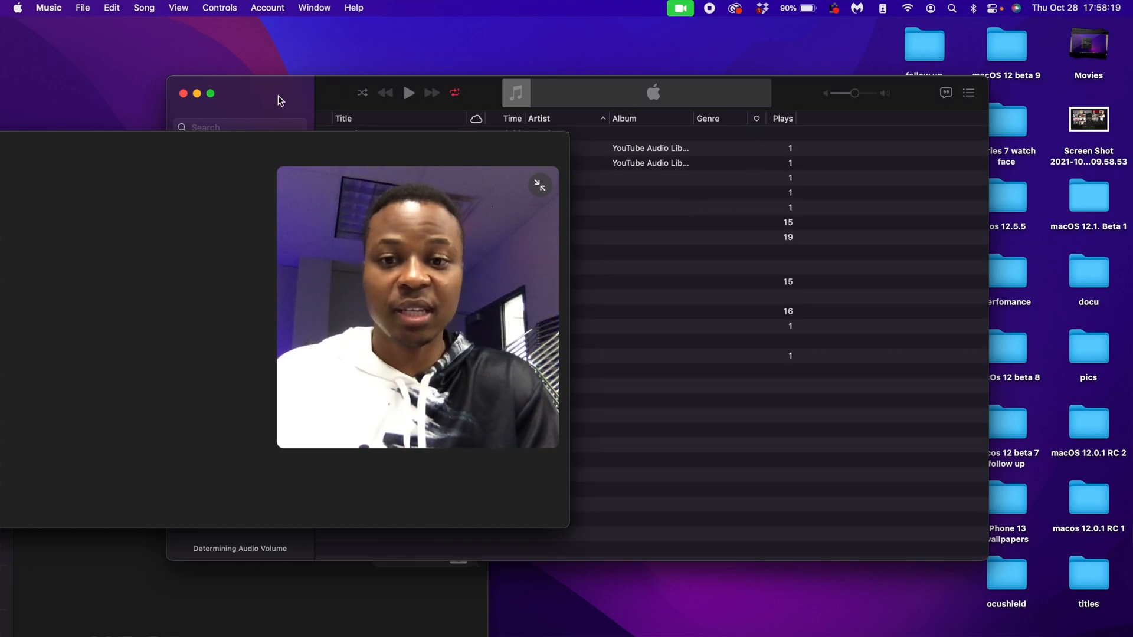
{"action": "mouse_move", "coordinate": [251, 158]}
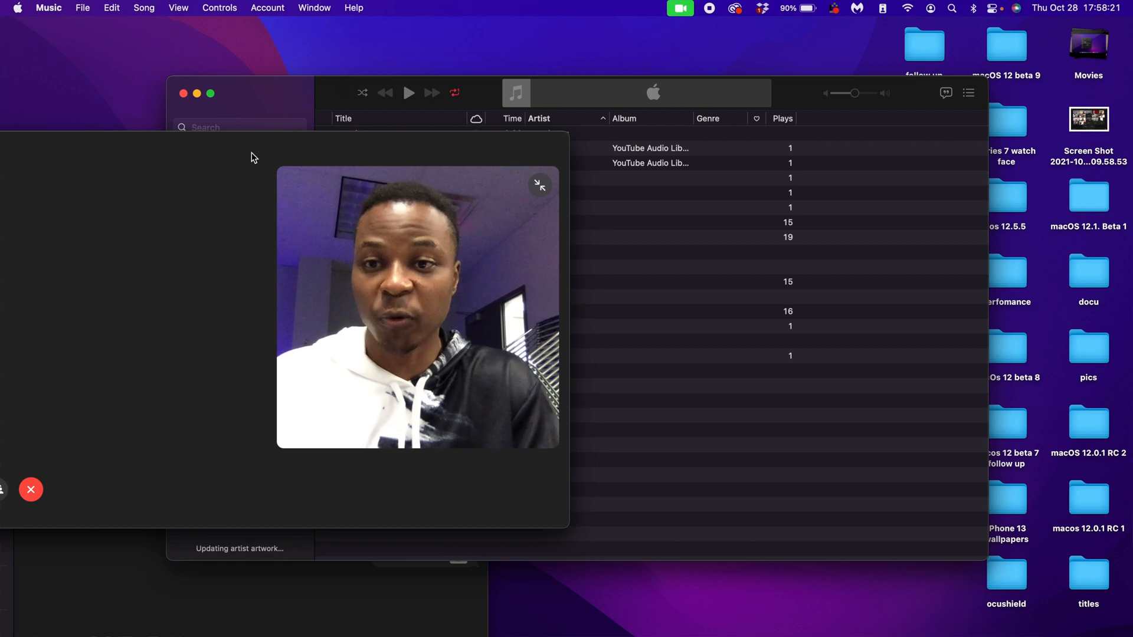
{"action": "left_click", "coordinate": [199, 171]}
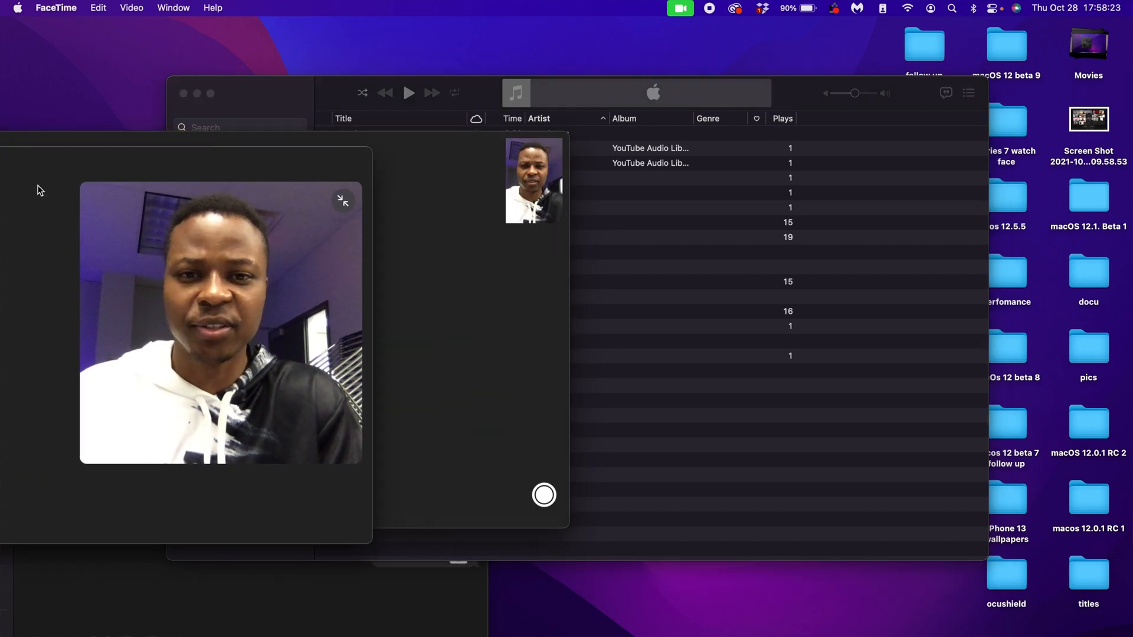
{"action": "left_click", "coordinate": [435, 144]}
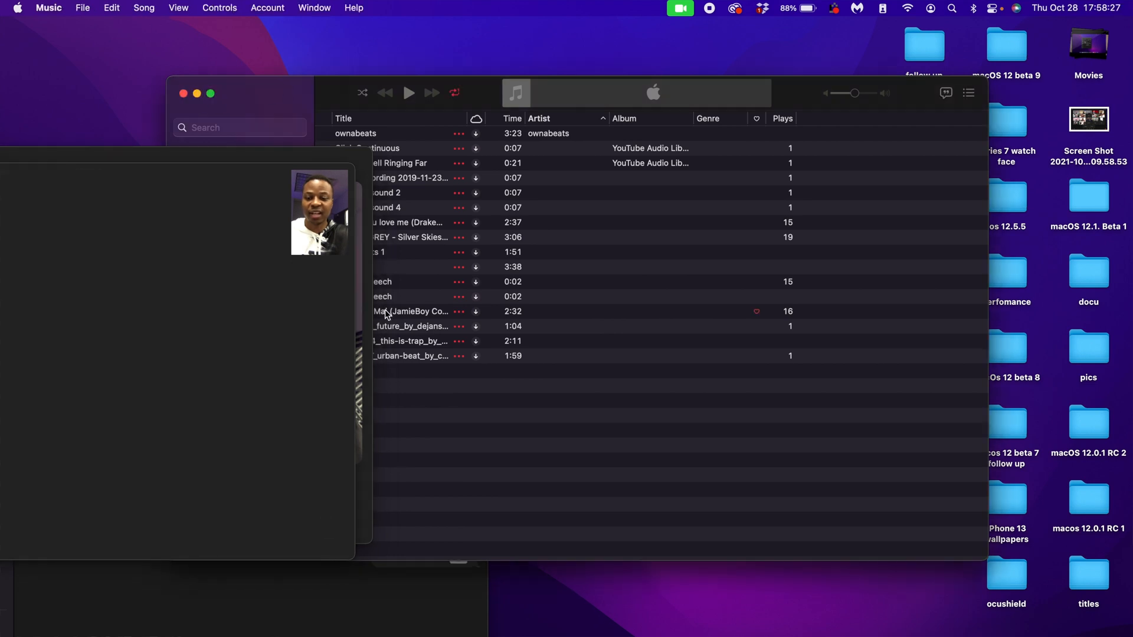
Step: Quit Music from its Dock icon
{"action": "right_click", "coordinate": [598, 635]}
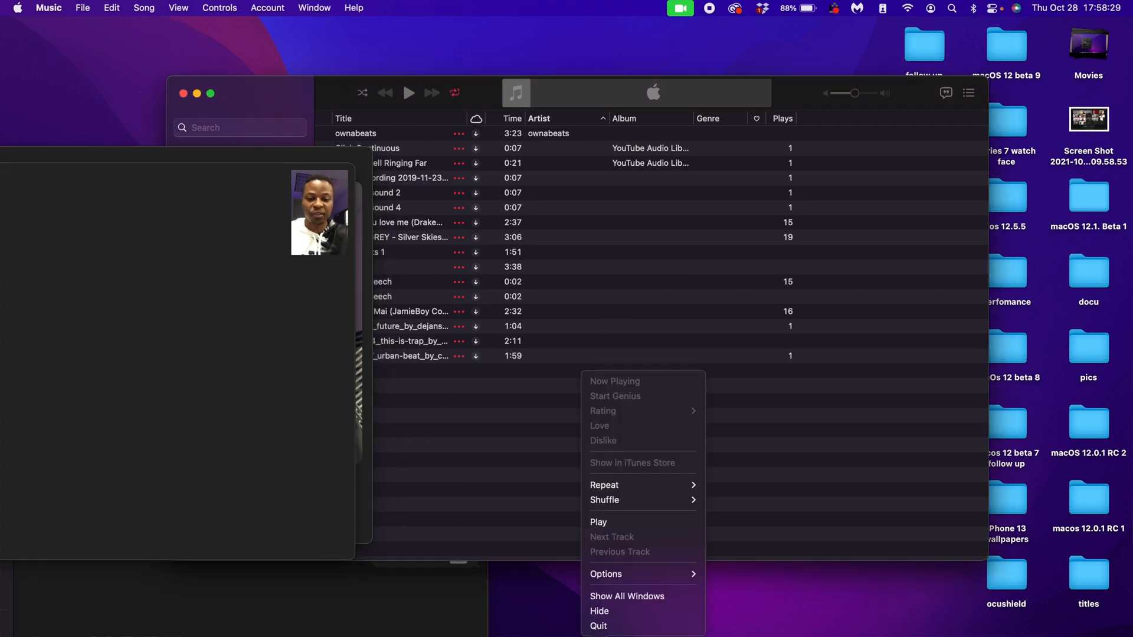
{"action": "left_click", "coordinate": [609, 629]}
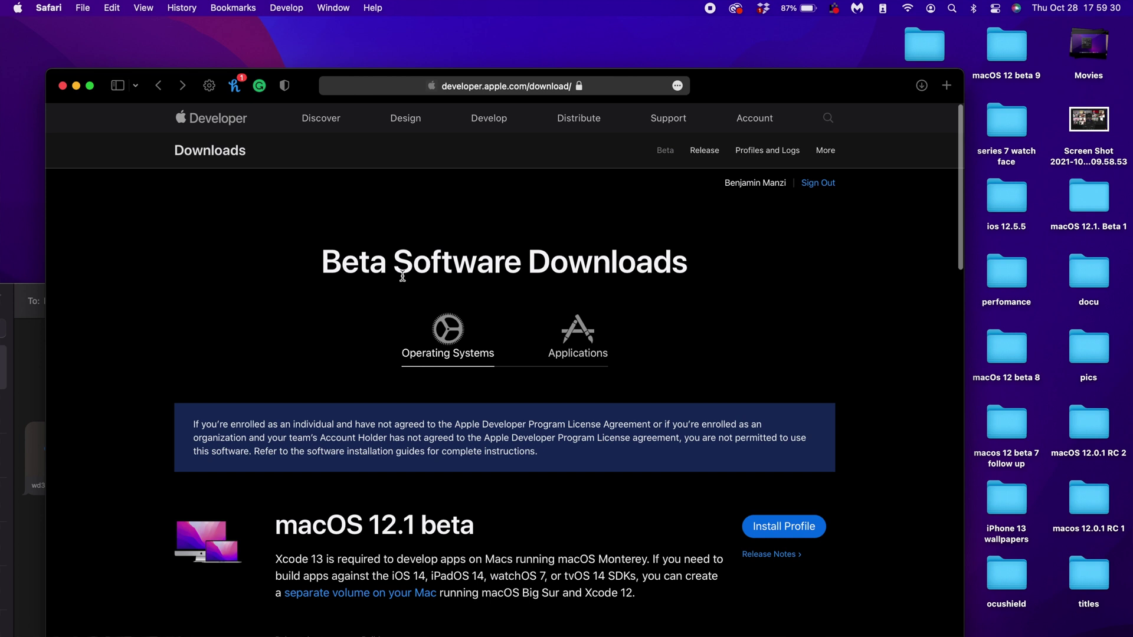
{"action": "scroll", "coordinate": [372, 275], "scroll_direction": "down", "scroll_amount": 5}
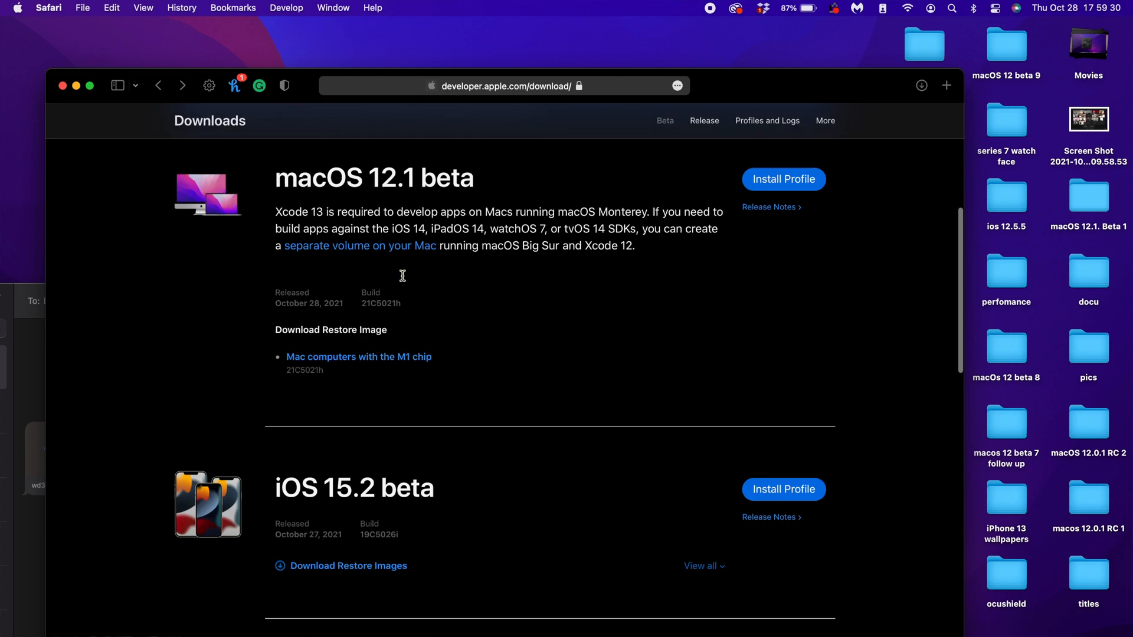
{"action": "scroll", "coordinate": [328, 273], "scroll_direction": "up", "scroll_amount": 5}
Step: Show About Safari and highlight build number 17612.3.2.1.1 under Version 15.1
{"action": "left_click", "coordinate": [47, 8]}
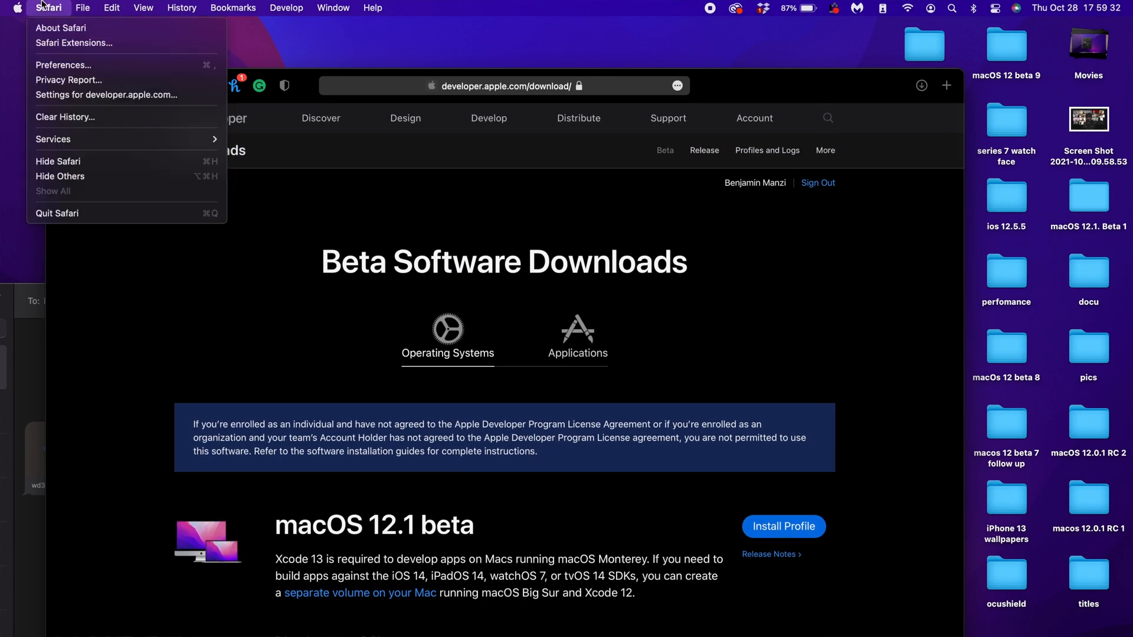
{"action": "left_click", "coordinate": [54, 29]}
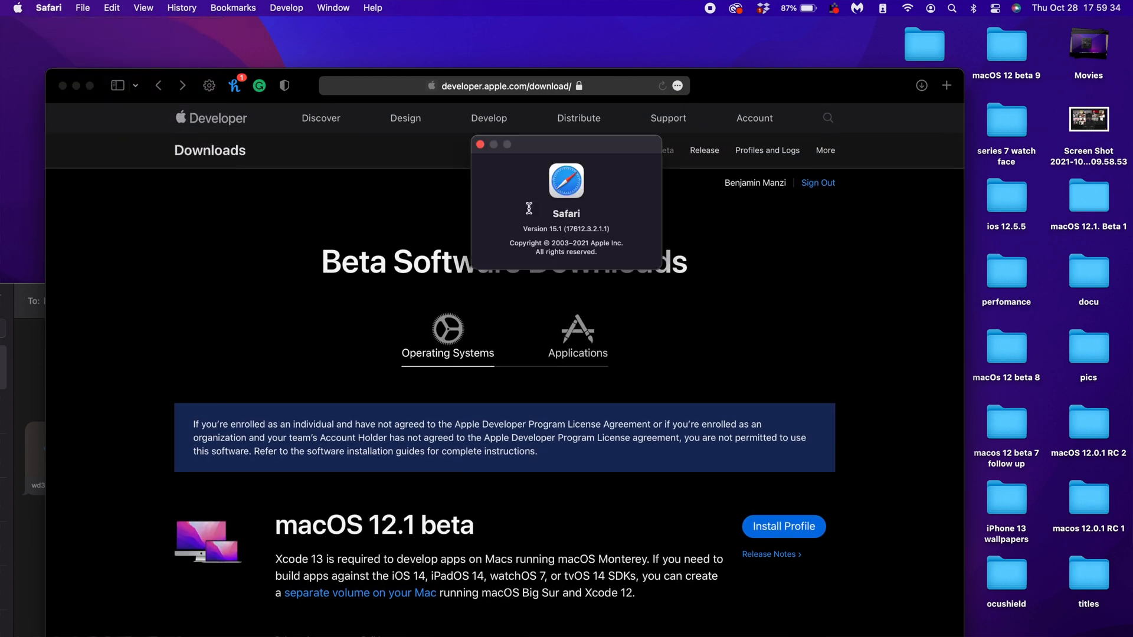
{"action": "left_click_drag", "start_coordinate": [617, 155], "coordinate": [609, 197]}
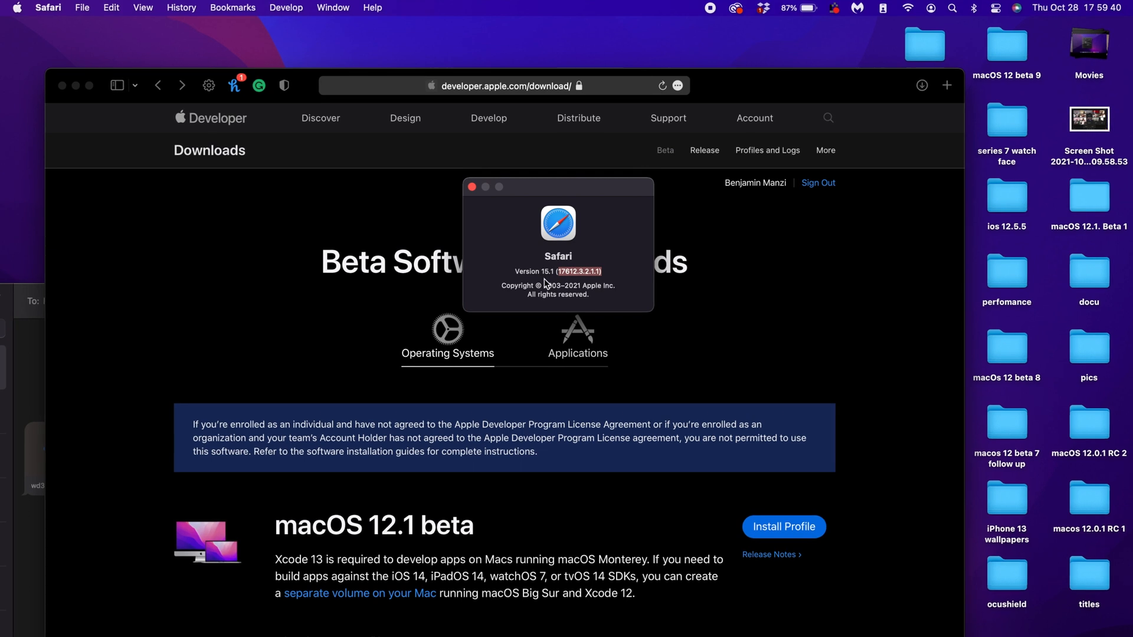
{"action": "left_click", "coordinate": [552, 273]}
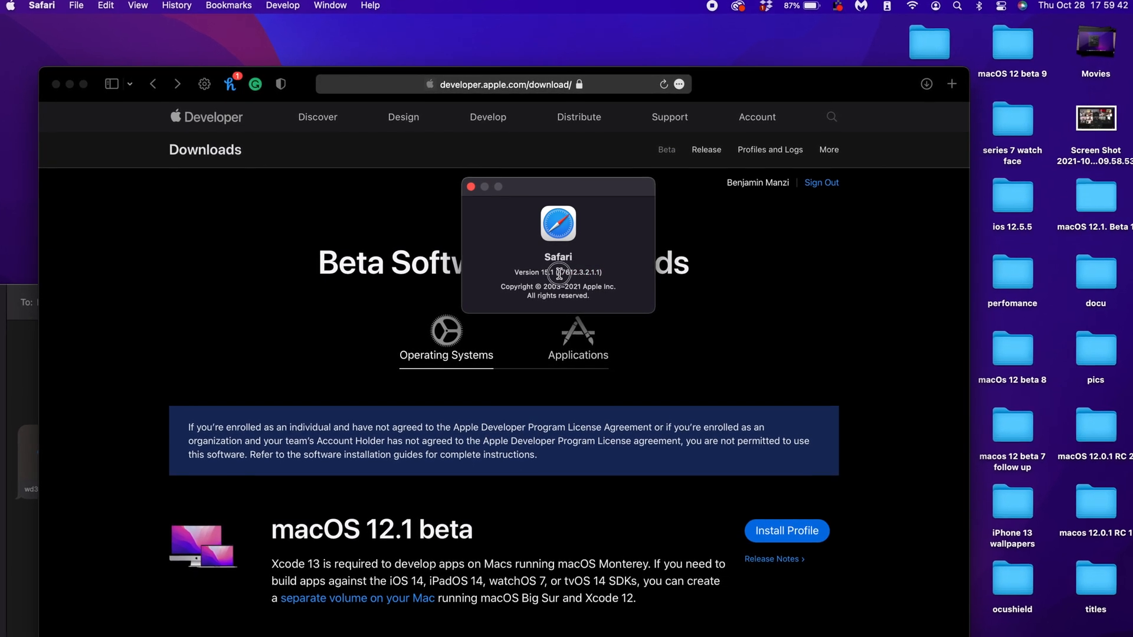
{"action": "double_click", "coordinate": [581, 272]}
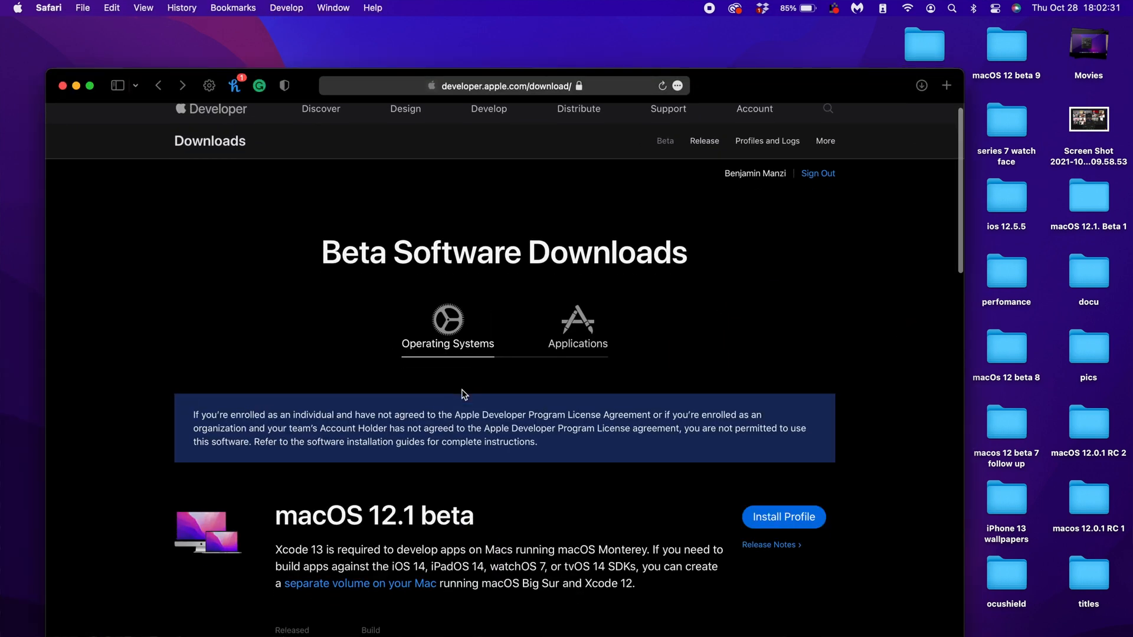
{"action": "scroll", "coordinate": [658, 397], "scroll_direction": "down", "scroll_amount": 5}
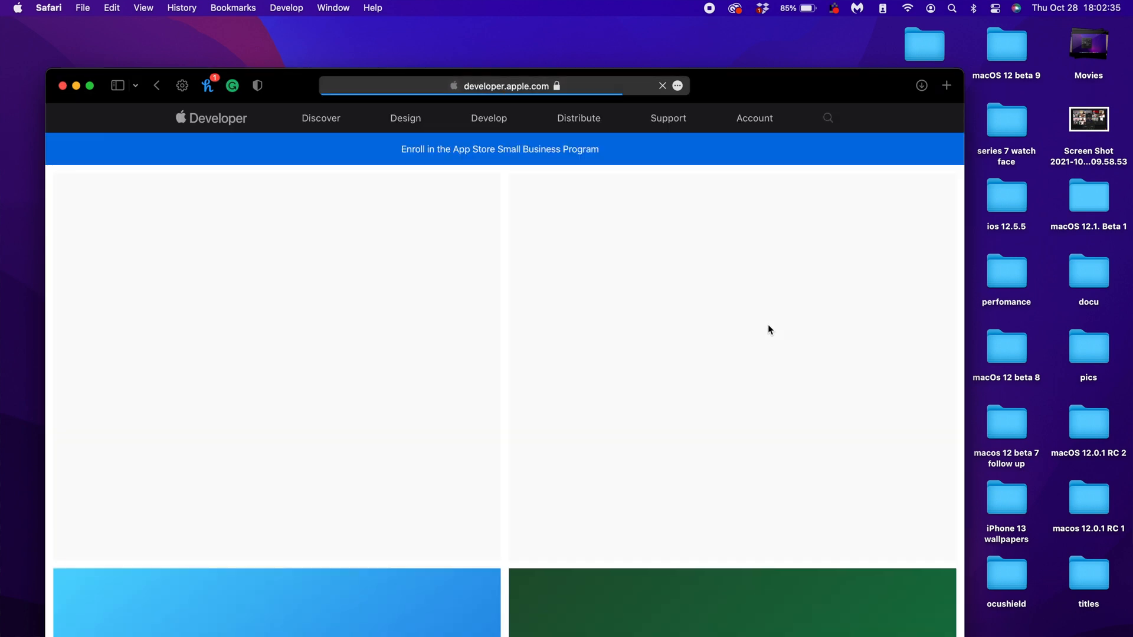
{"action": "scroll", "coordinate": [768, 325], "scroll_direction": "down", "scroll_amount": 2}
{"action": "scroll", "coordinate": [768, 328], "scroll_direction": "down", "scroll_amount": 3}
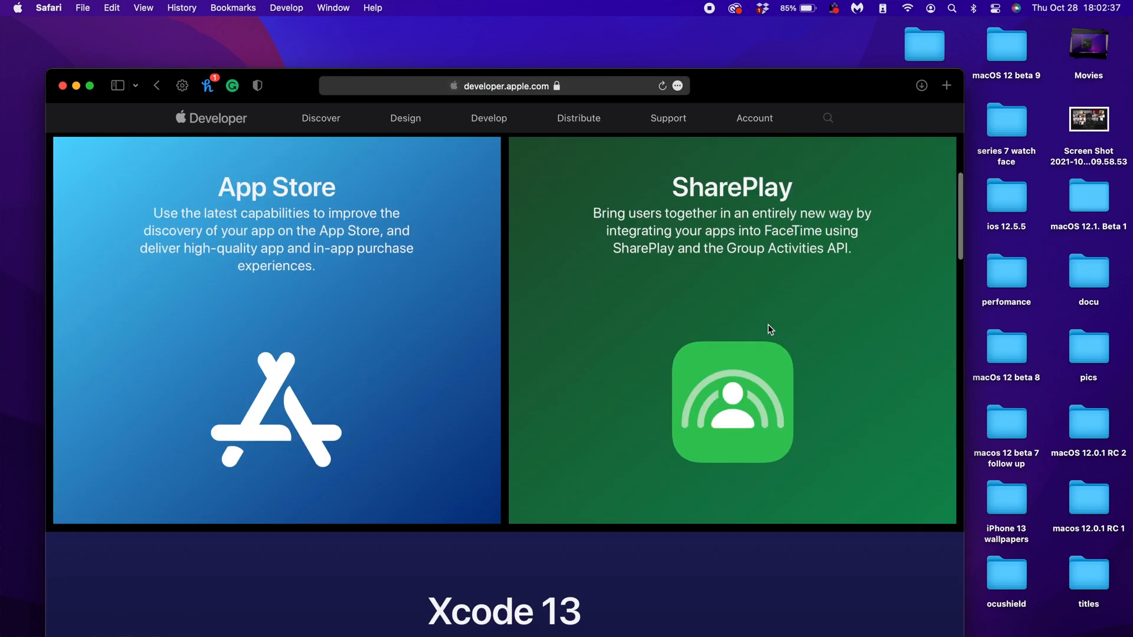
{"action": "scroll", "coordinate": [761, 324], "scroll_direction": "up", "scroll_amount": 5}
{"action": "scroll", "coordinate": [531, 172], "scroll_direction": "down", "scroll_amount": 2}
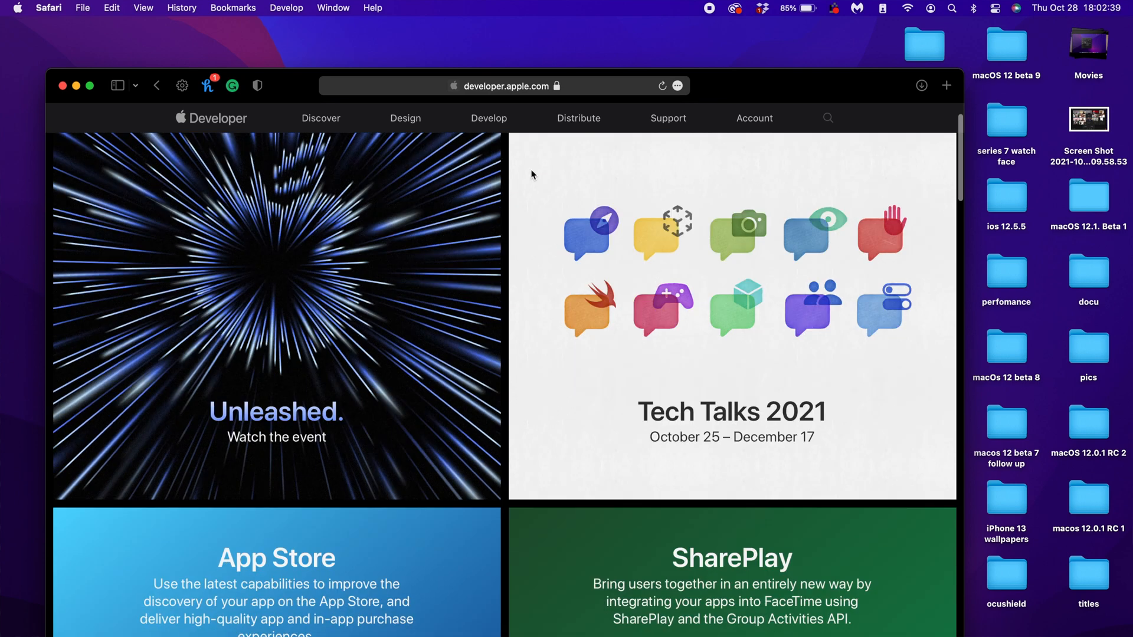
{"action": "scroll", "coordinate": [531, 172], "scroll_direction": "down", "scroll_amount": 5}
{"action": "scroll", "coordinate": [531, 173], "scroll_direction": "left", "scroll_amount": 5}
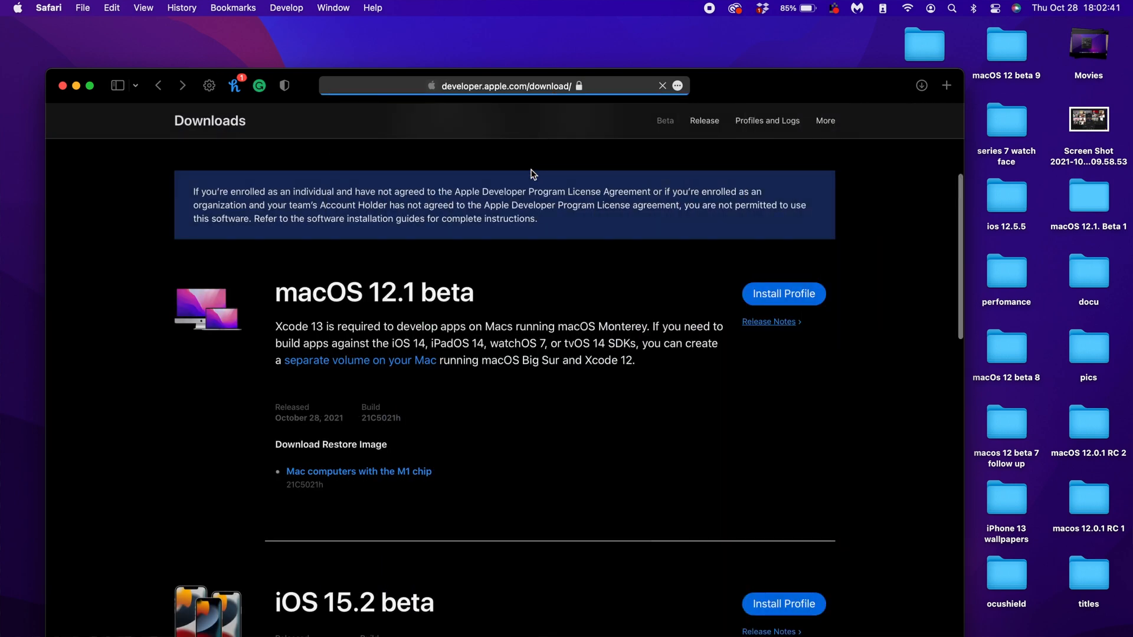